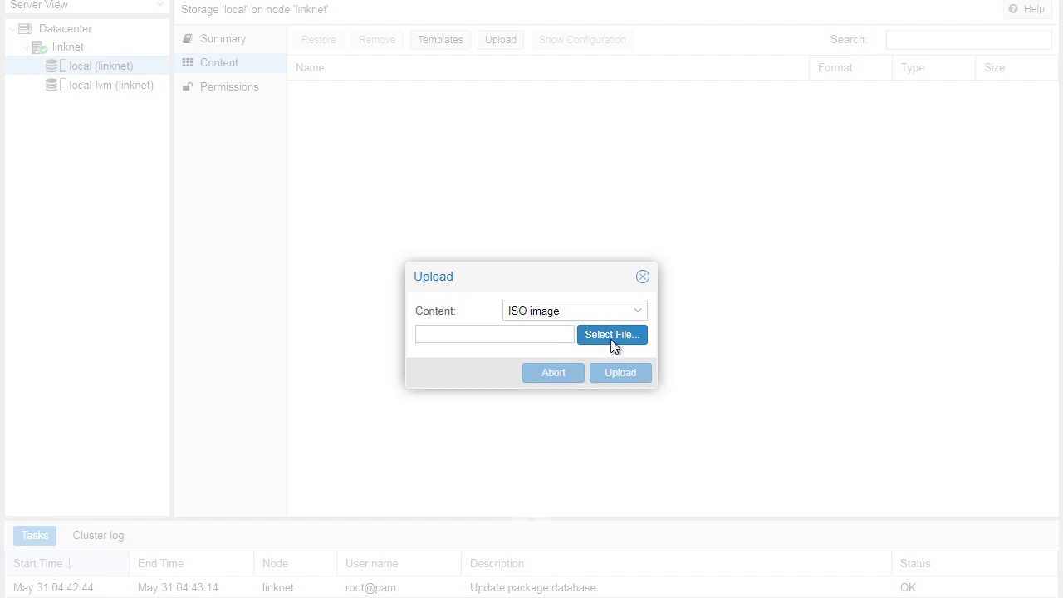
# Upload the mk-auth disc image to the local storage as an ISO image, keeping the current Windows colour scheme without further reminders.
pyautogui.click(610, 339)
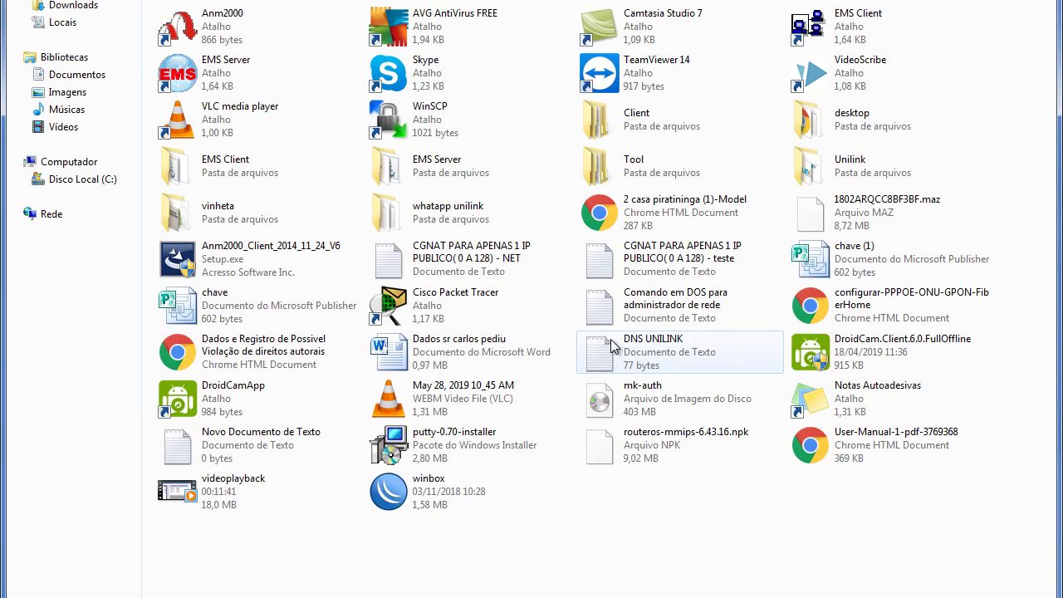
pyautogui.doubleClick(598, 399)
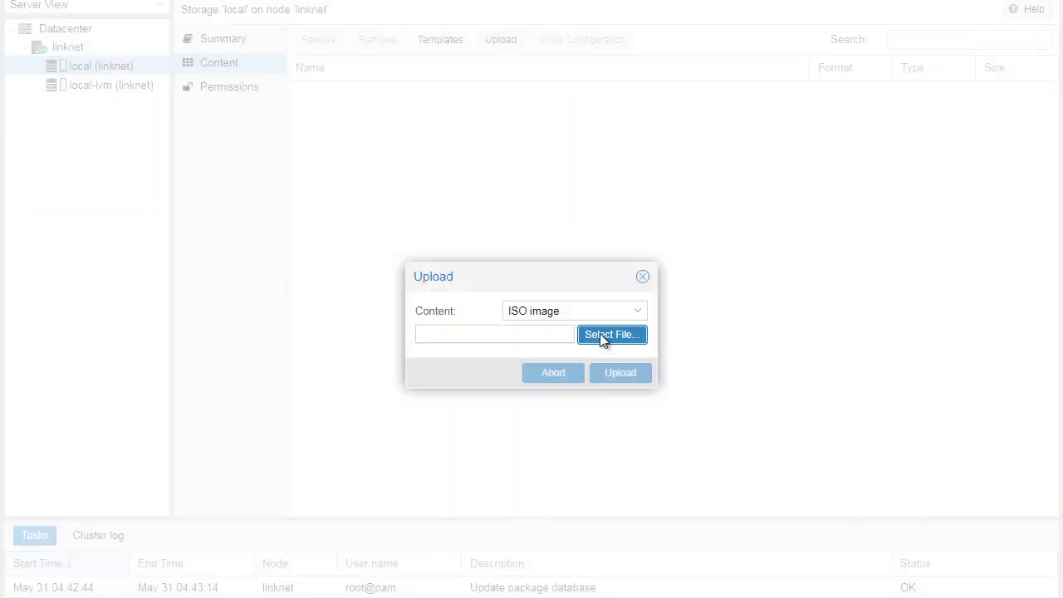
pyautogui.click(633, 375)
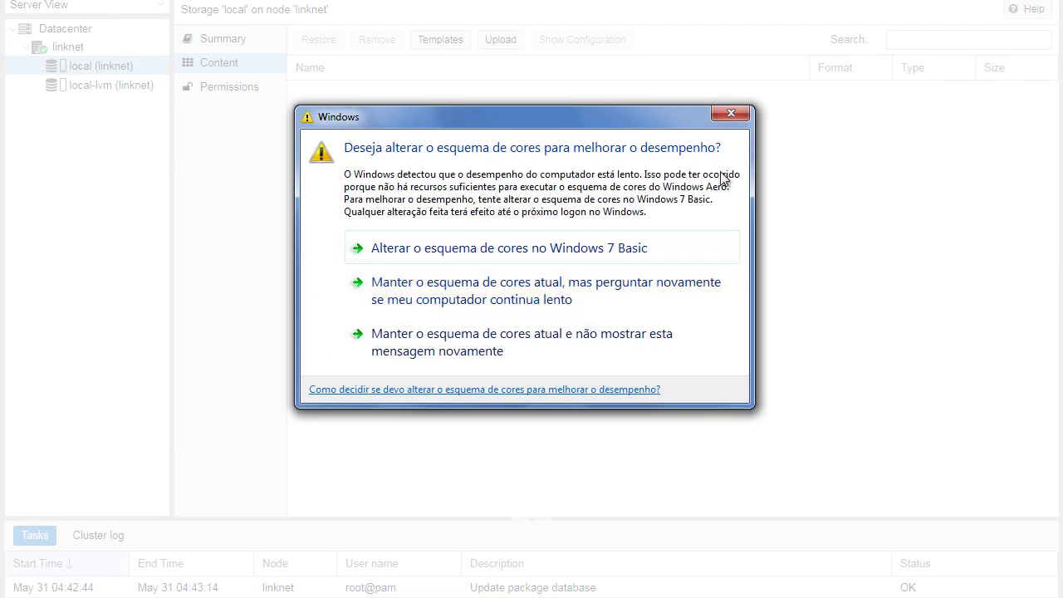
pyautogui.click(525, 347)
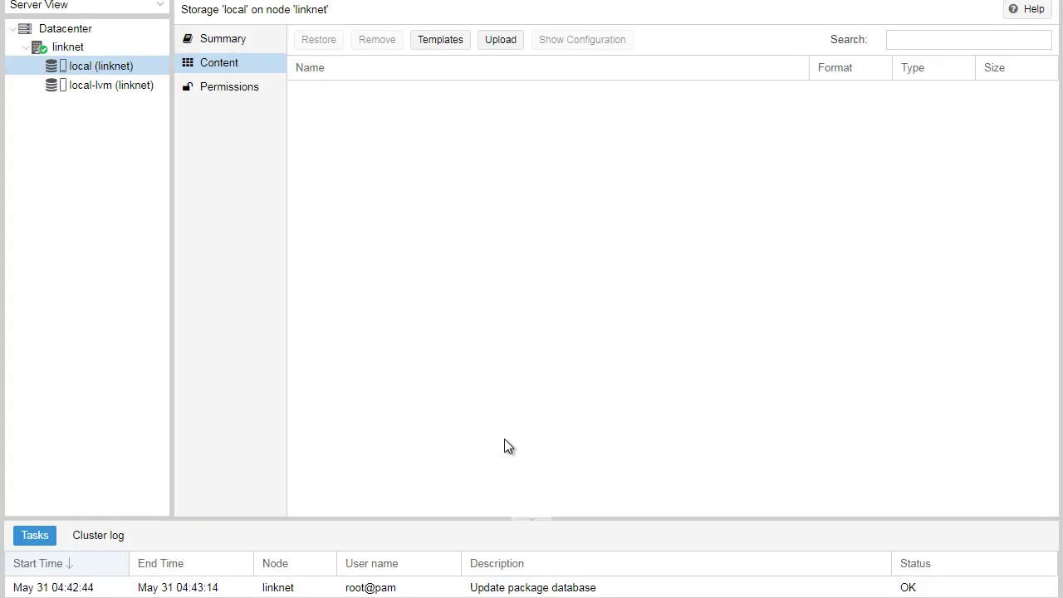
pyautogui.click(389, 124)
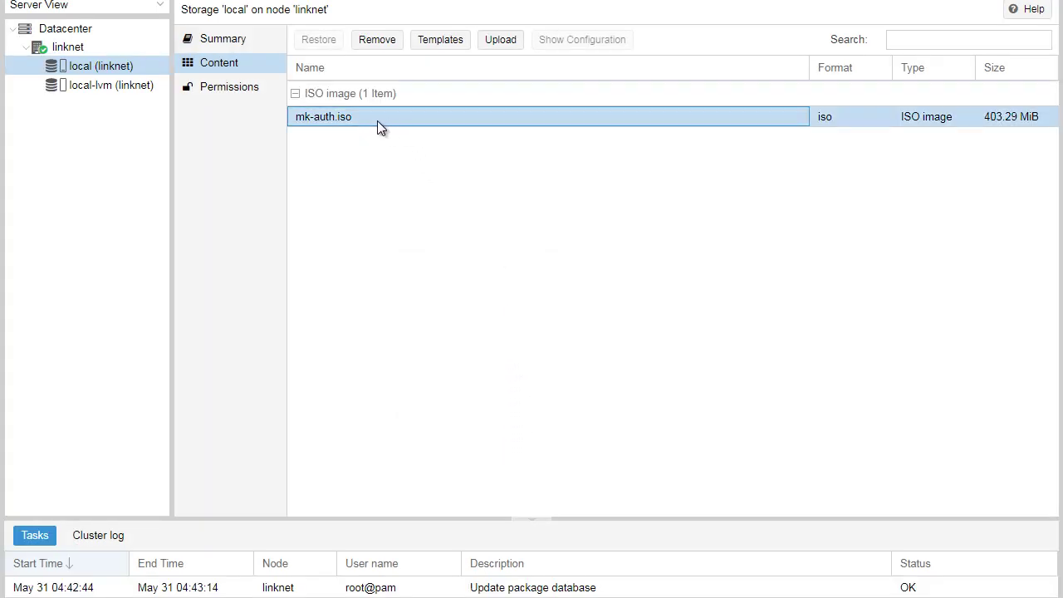
# Start a new virtual machine on node linknet with VM ID 100 and name it mkauth.
pyautogui.click(66, 52)
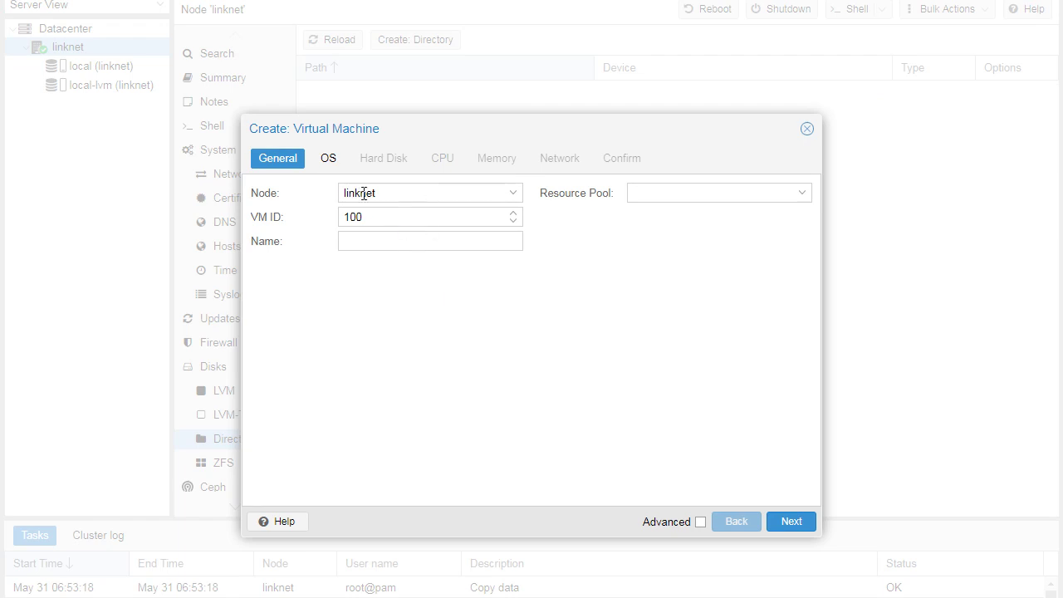
pyautogui.click(406, 236)
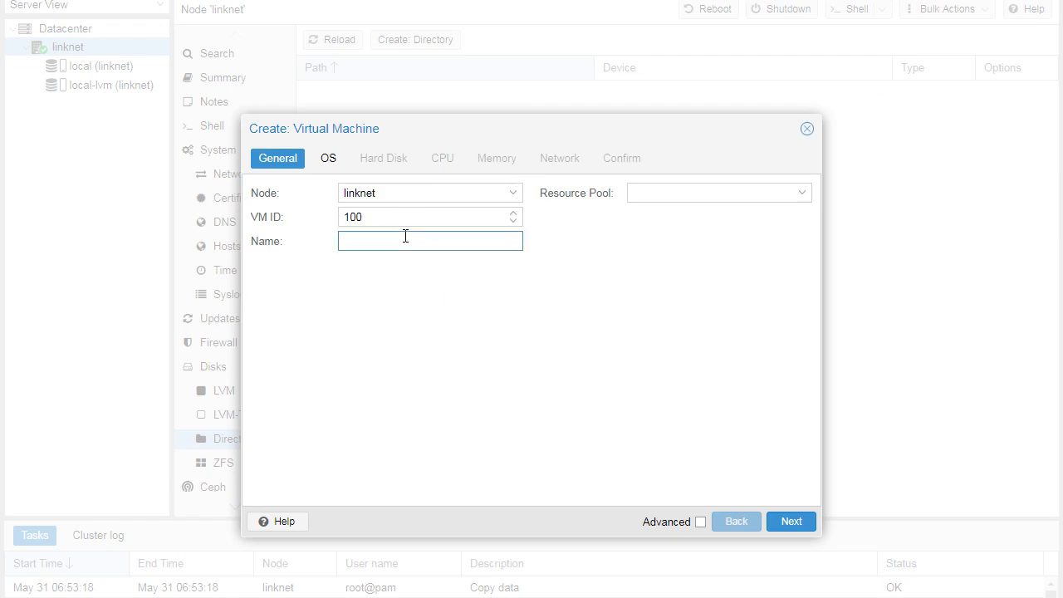
pyautogui.write('mkauth')
pyautogui.click(329, 159)
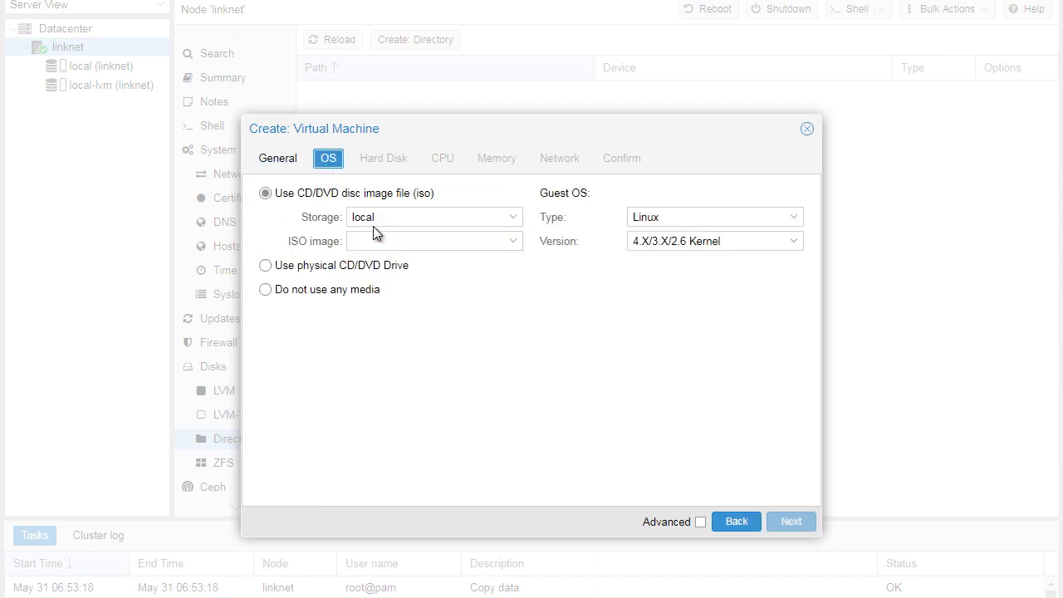
# Choose mk-auth.iso from the local storage as the virtual machine's installation image, keeping Linux as guest OS.
pyautogui.click(509, 246)
pyautogui.click(509, 247)
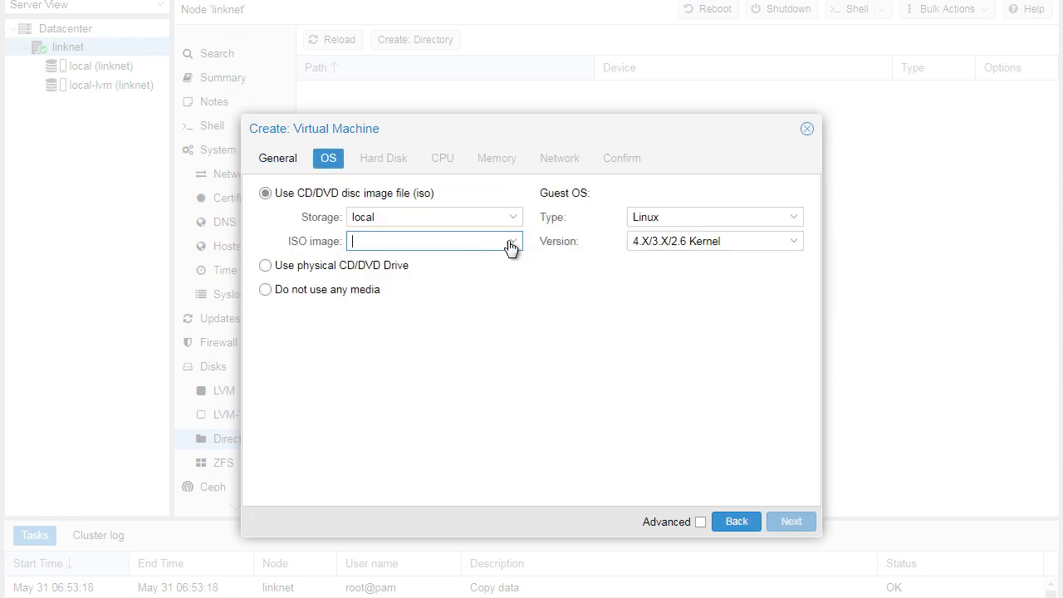
pyautogui.click(515, 243)
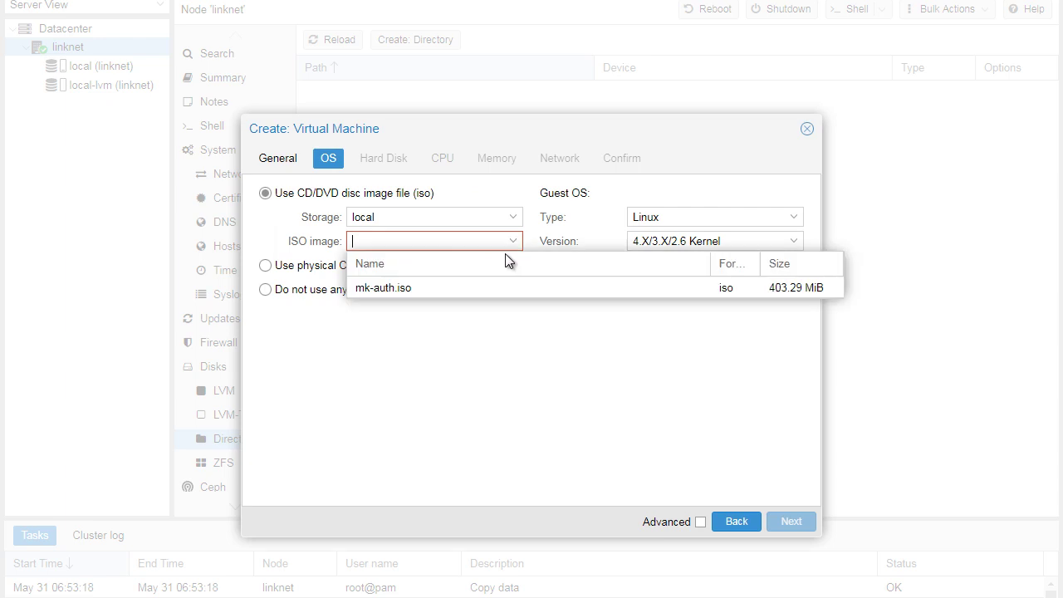
pyautogui.click(388, 286)
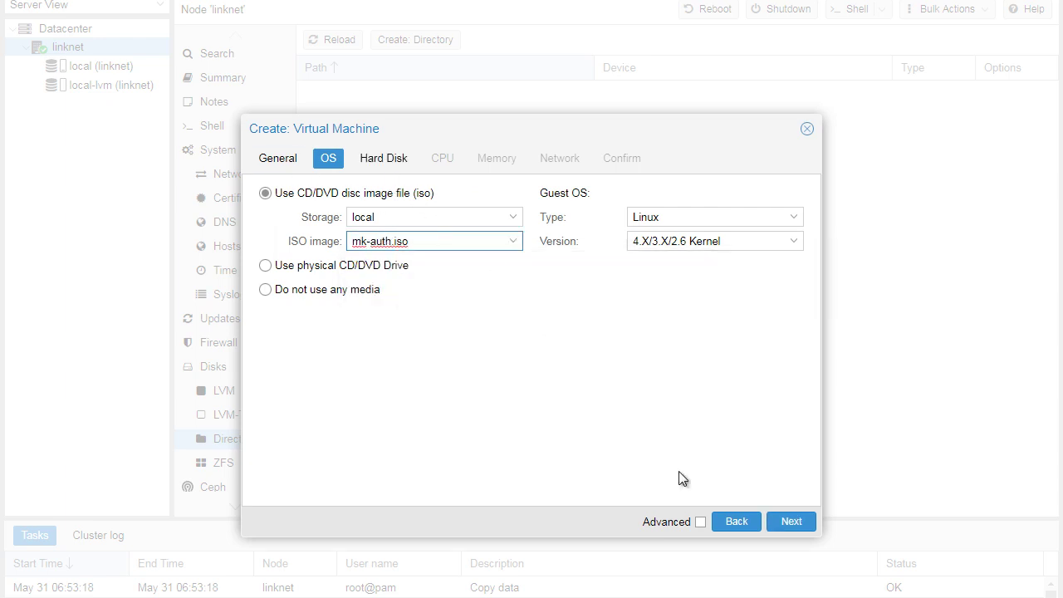
pyautogui.click(789, 523)
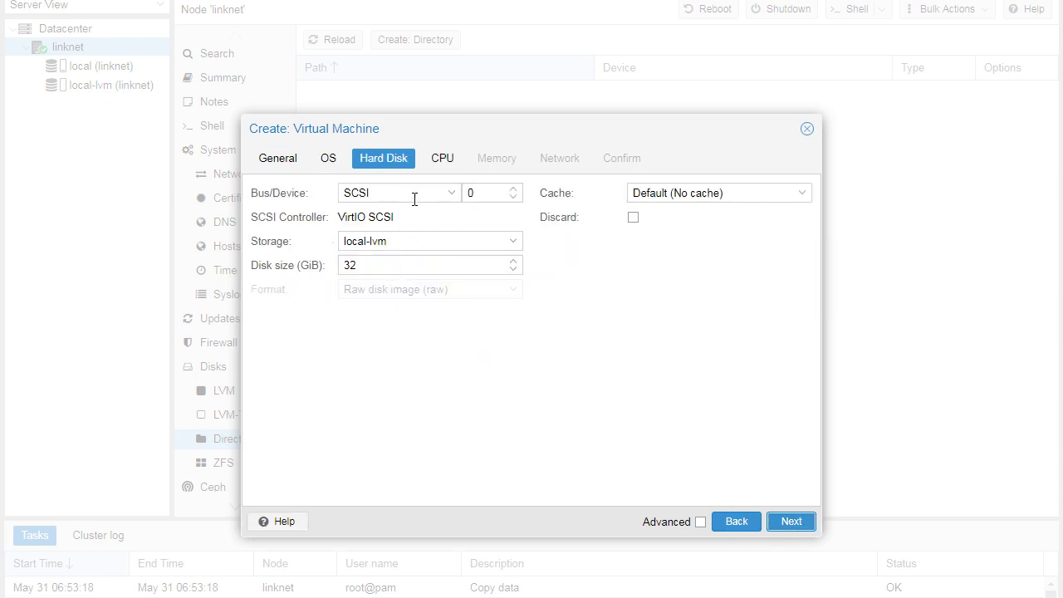
# Configure the virtual hard disk with an IDE bus and a size of 100 GiB on local-lvm storage.
pyautogui.click(451, 196)
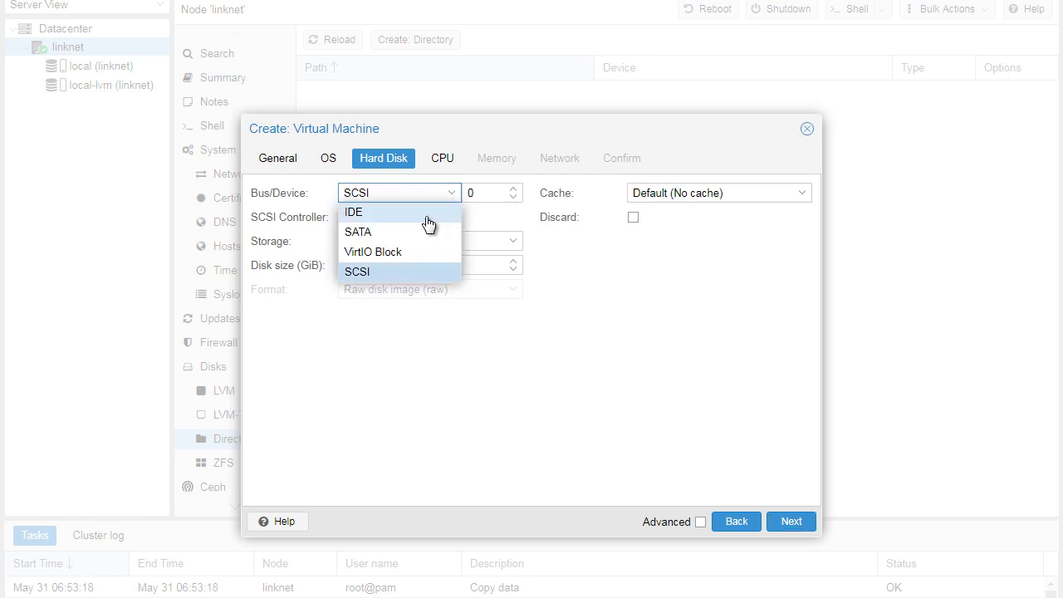
pyautogui.click(357, 212)
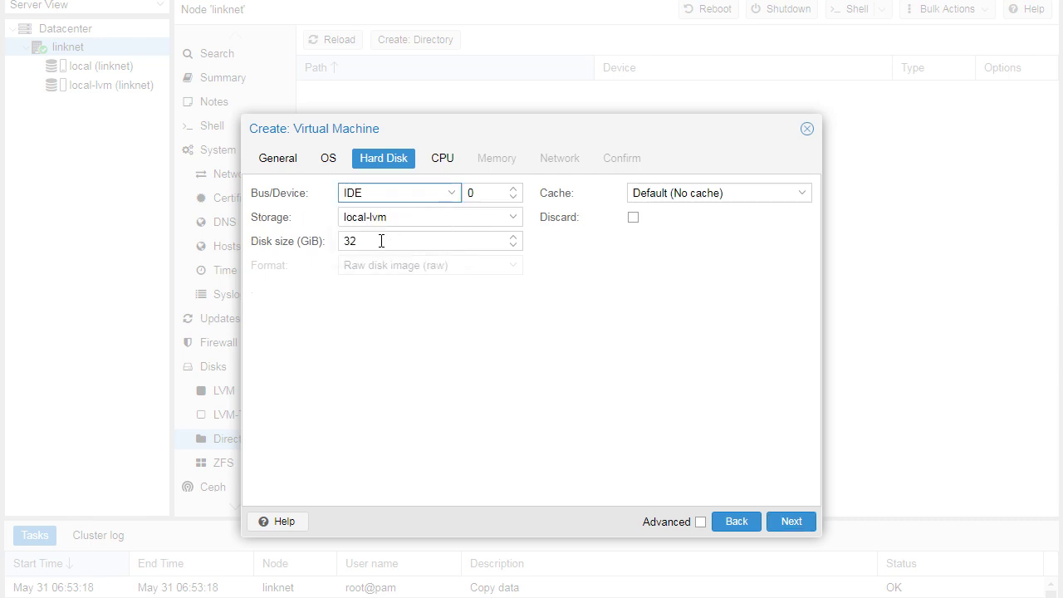
pyautogui.moveTo(380, 240); pyautogui.dragTo(304, 241)
pyautogui.write('100')
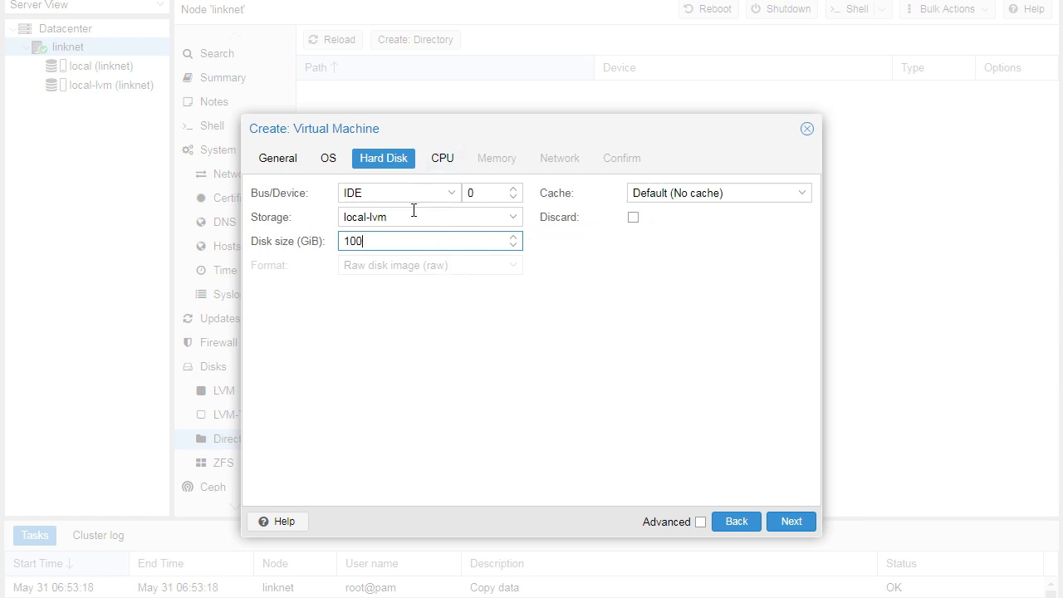
pyautogui.click(475, 219)
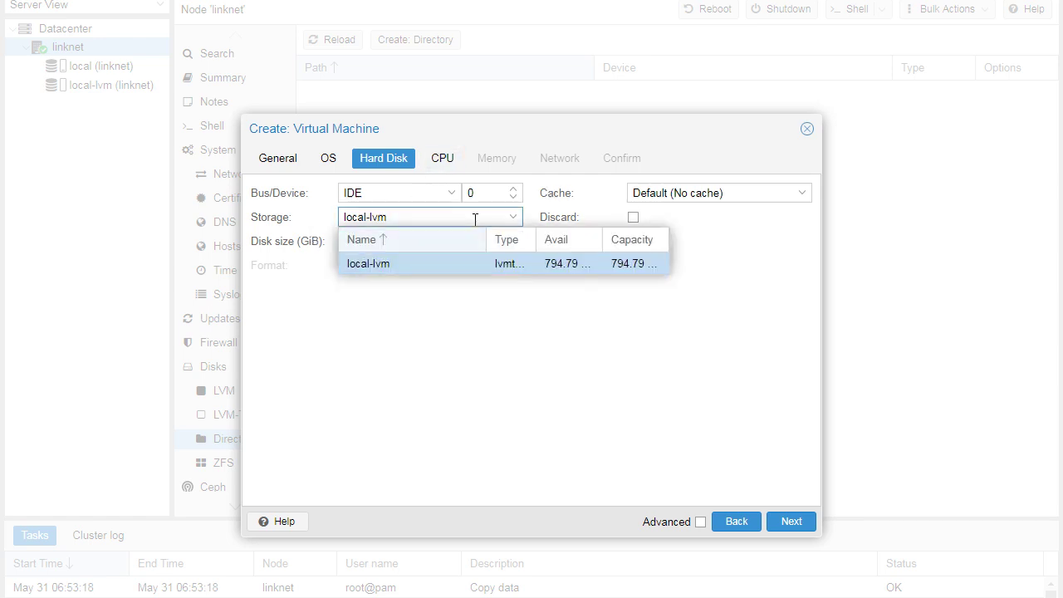
pyautogui.click(469, 218)
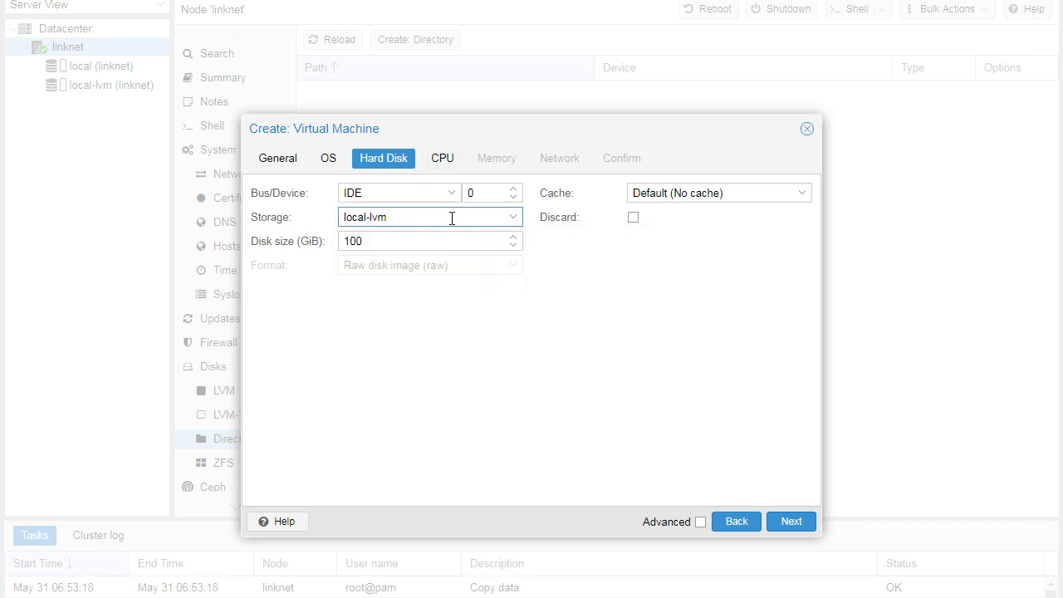
pyautogui.click(809, 523)
# Give the virtual machine's CPU 1 socket and 2 cores.
pyautogui.click(343, 193)
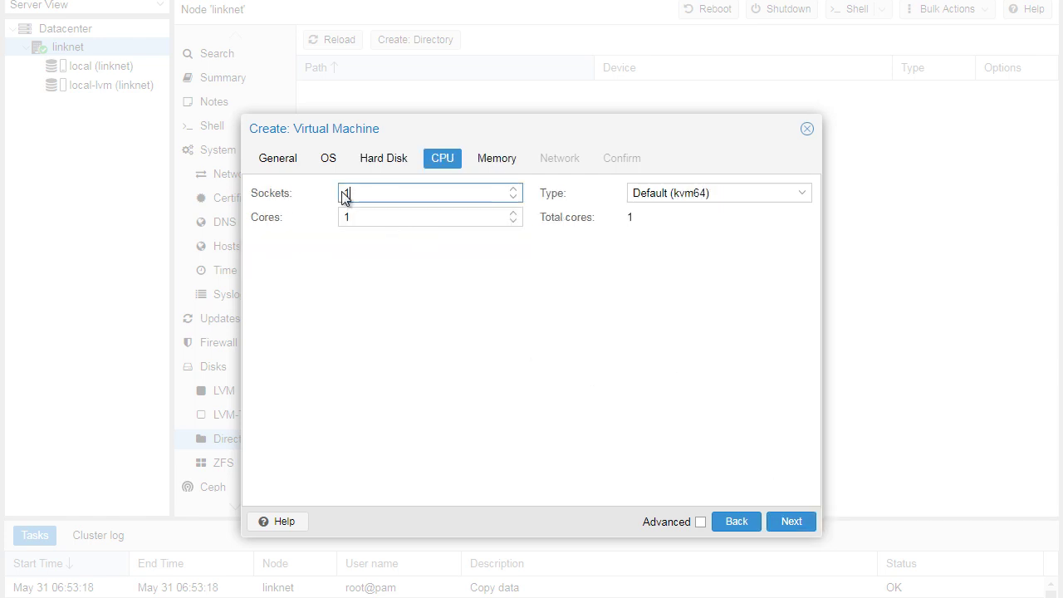
pyautogui.click(363, 218)
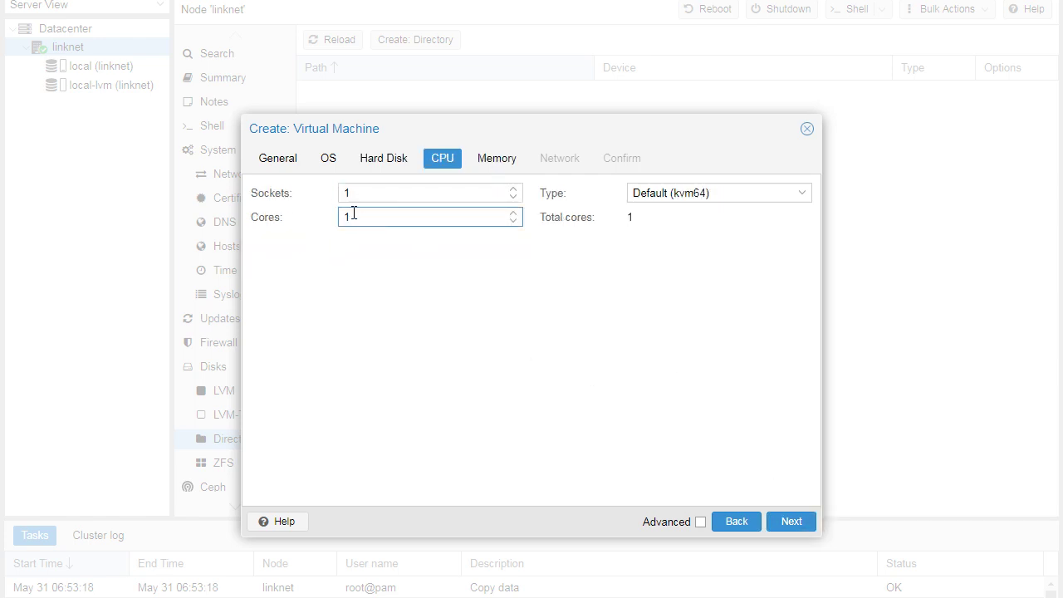
pyautogui.moveTo(362, 196); pyautogui.dragTo(331, 193)
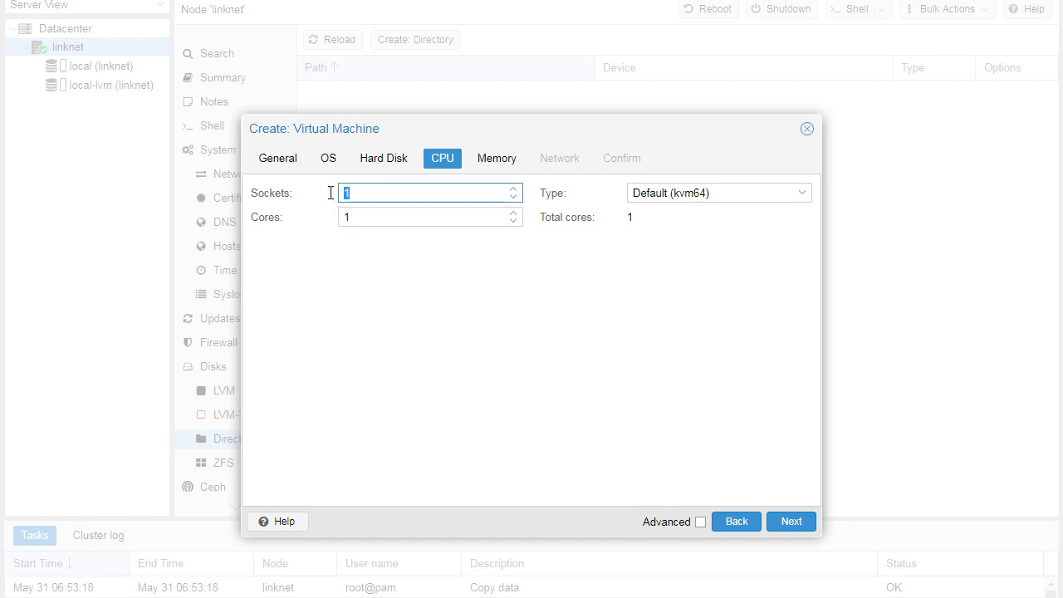
pyautogui.click(511, 190)
pyautogui.click(512, 199)
pyautogui.click(514, 213)
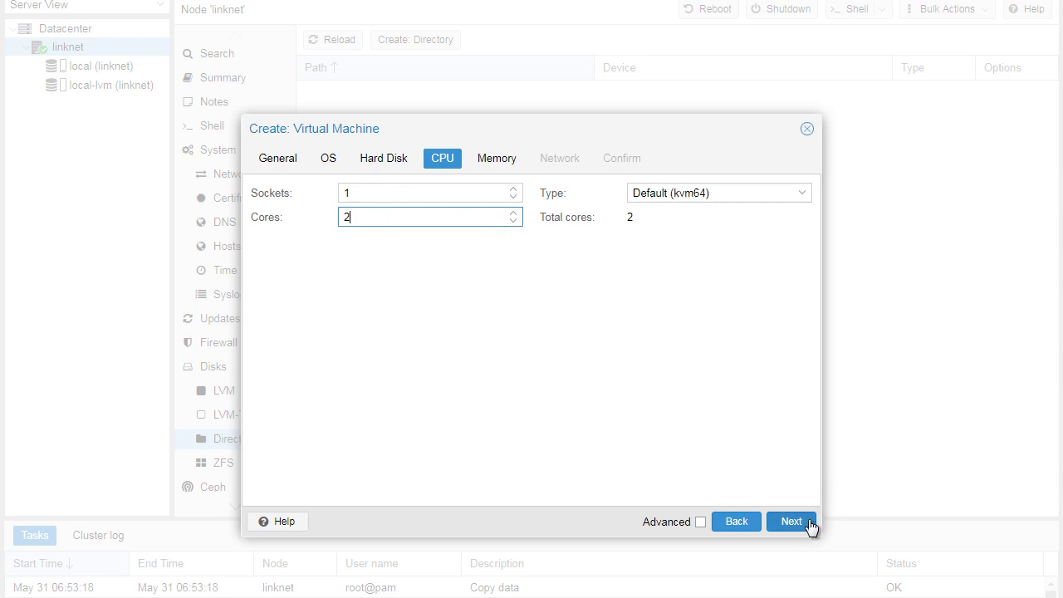
# Look through the CPU types offered for the virtual machine, keeping Default (kvm64).
pyautogui.click(710, 199)
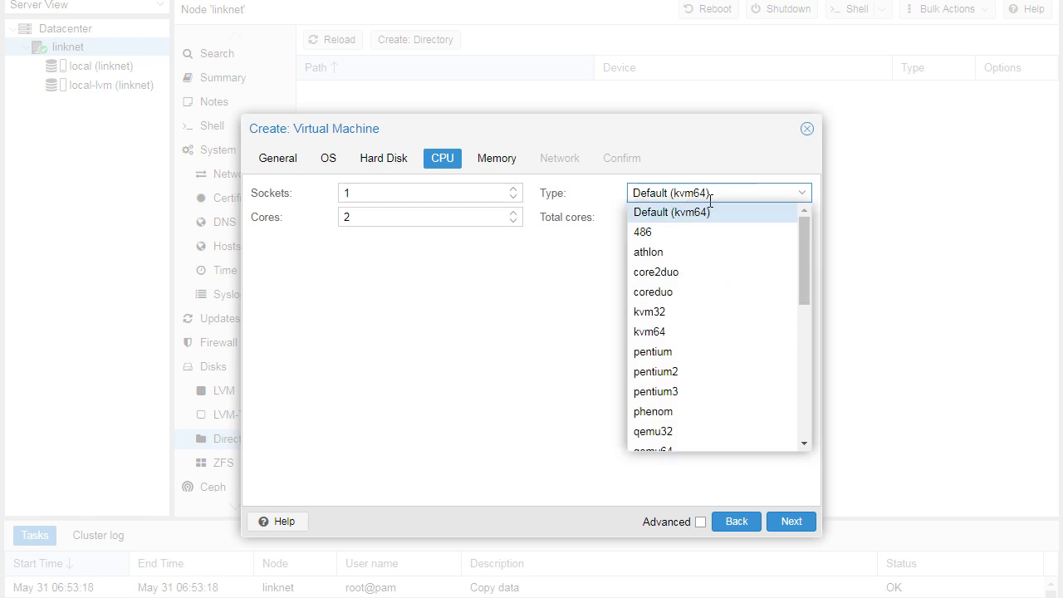
pyautogui.click(710, 200)
pyautogui.click(710, 200)
pyautogui.click(689, 194)
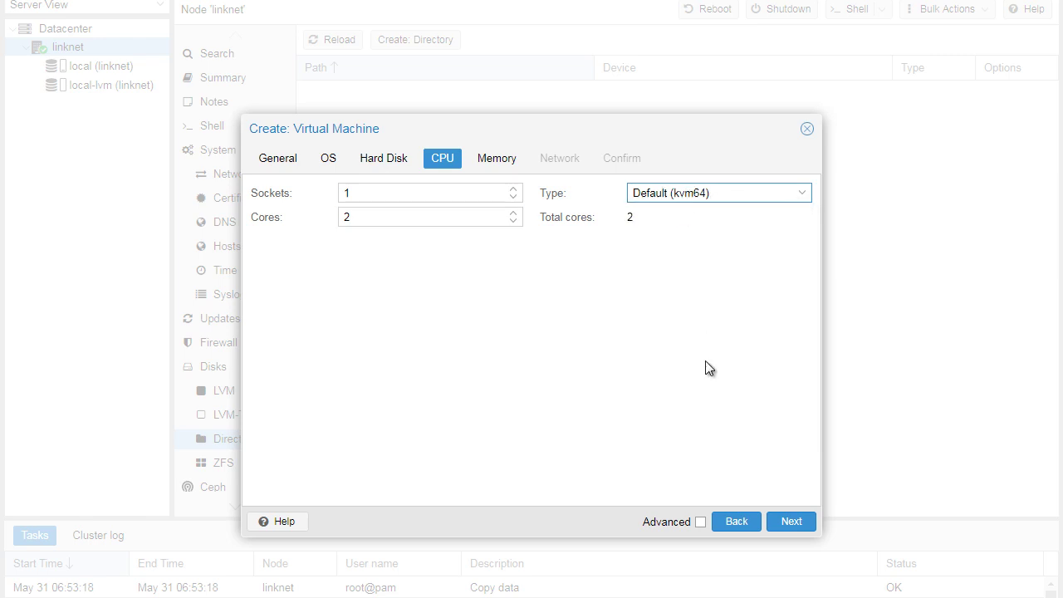
pyautogui.click(719, 193)
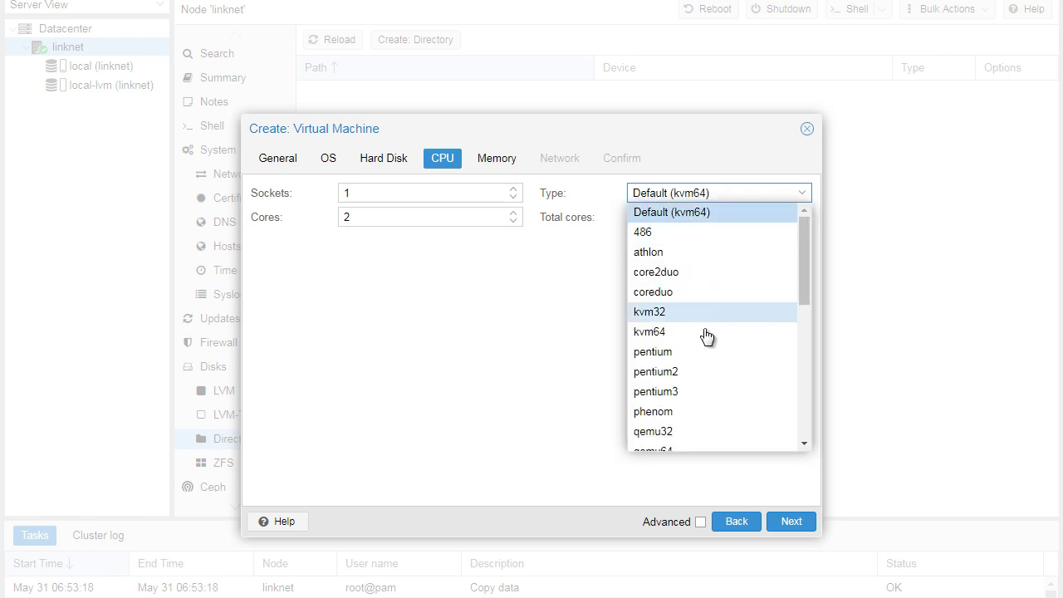
pyautogui.scroll(-5, 706, 336)
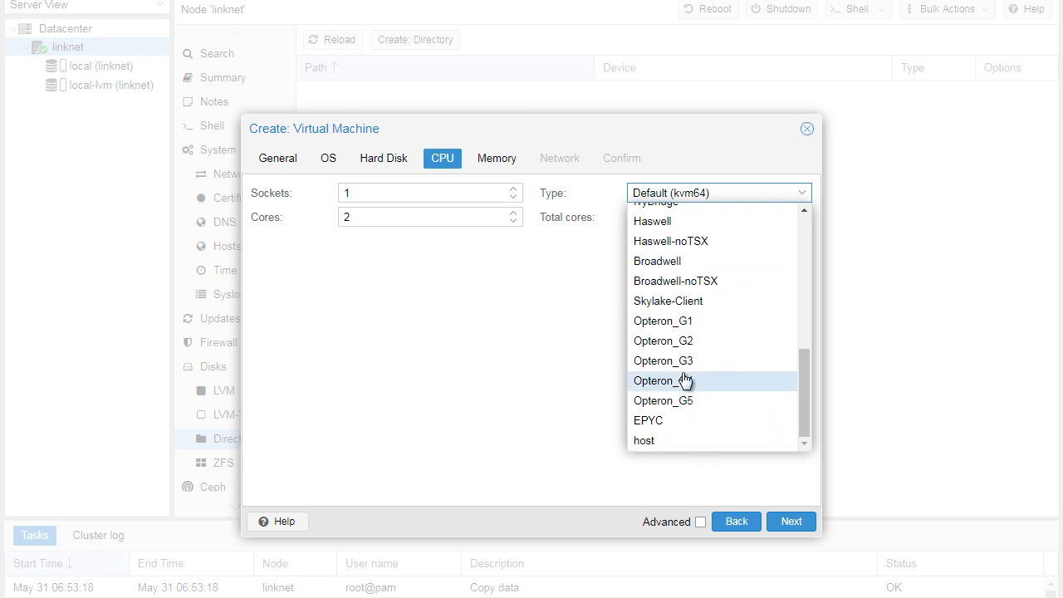
pyautogui.scroll(6, 685, 379)
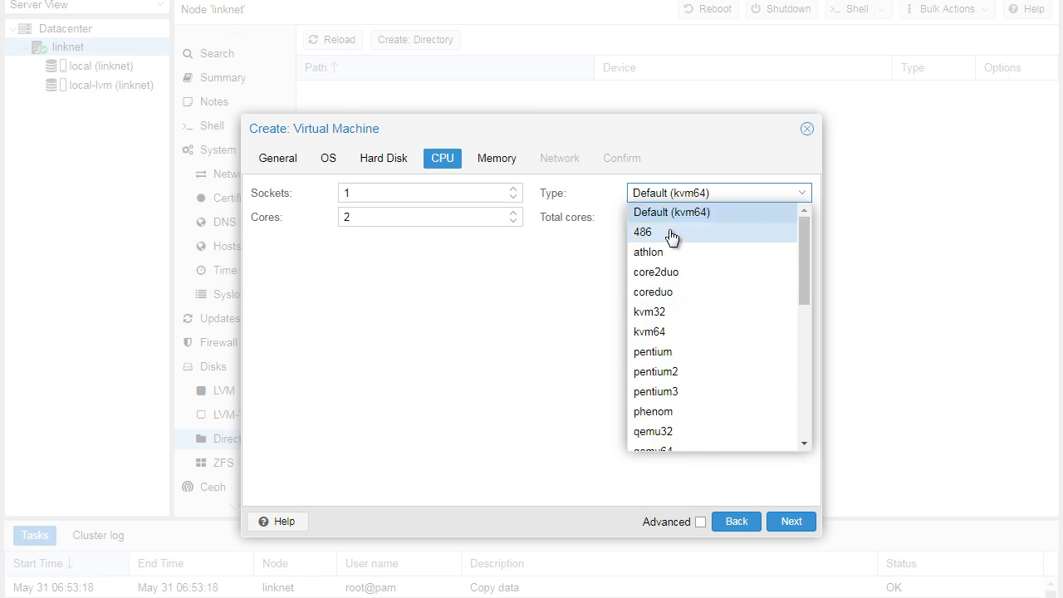
pyautogui.scroll(-3, 677, 243)
pyautogui.scroll(-3, 688, 338)
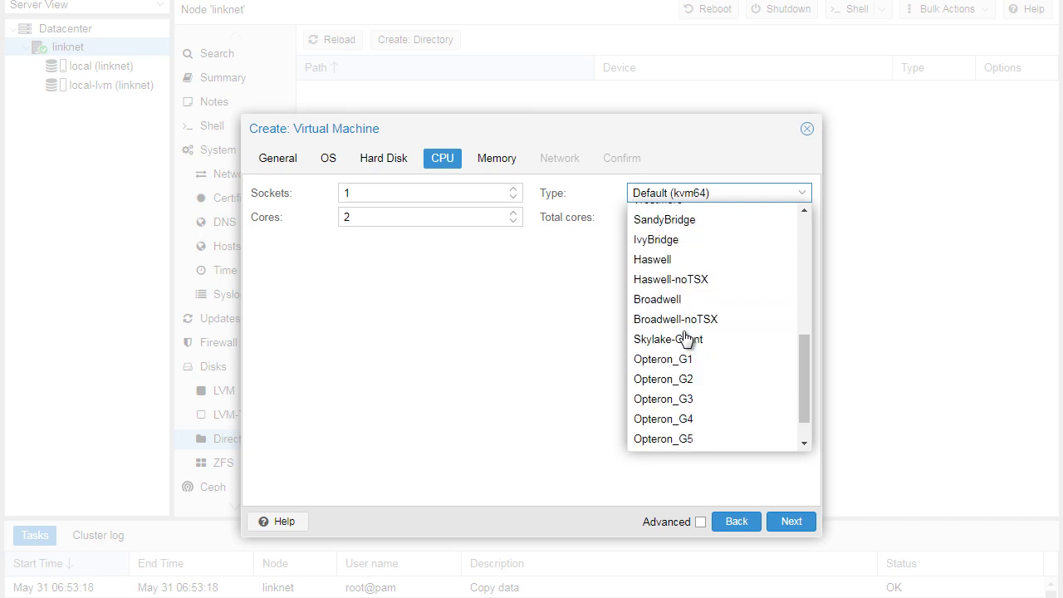
pyautogui.scroll(-2, 685, 338)
pyautogui.click(567, 349)
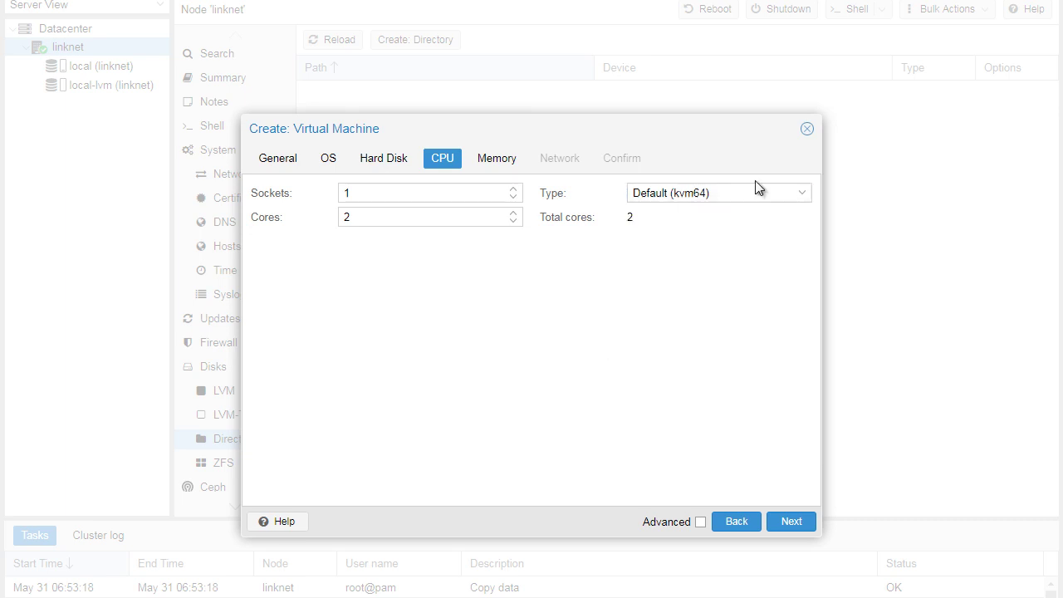
# Accept the CPU configuration and set the virtual machine's memory to 4096 MiB.
pyautogui.click(801, 521)
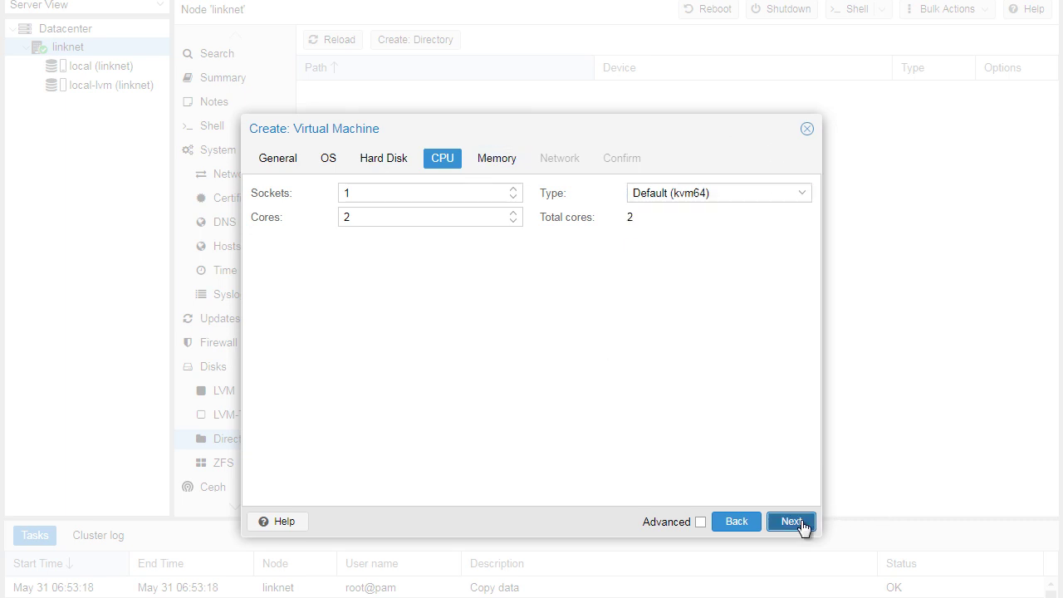
pyautogui.moveTo(477, 190); pyautogui.dragTo(361, 199)
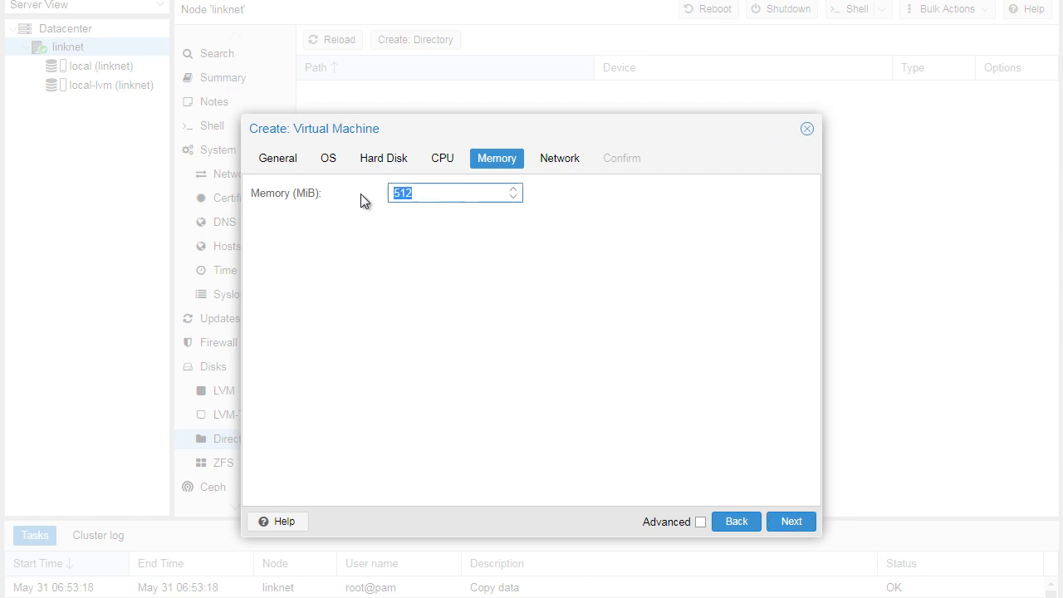
pyautogui.write('096')
pyautogui.click(793, 522)
# Keep network bridge vmbr0 with the VirtIO model and finish creating the virtual machine.
pyautogui.click(400, 212)
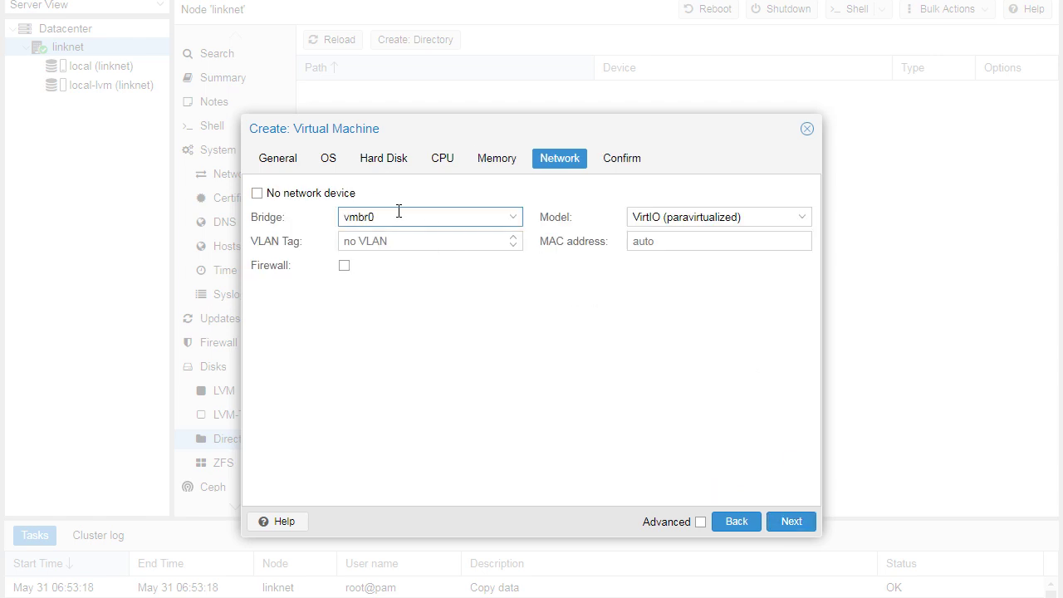
pyautogui.click(383, 264)
pyautogui.click(791, 528)
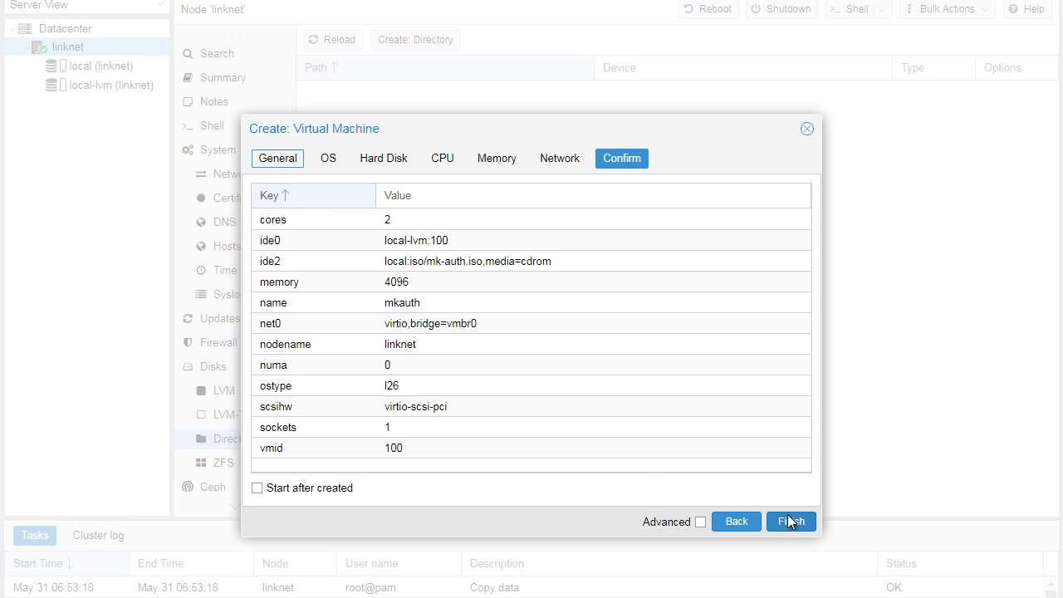
pyautogui.click(789, 522)
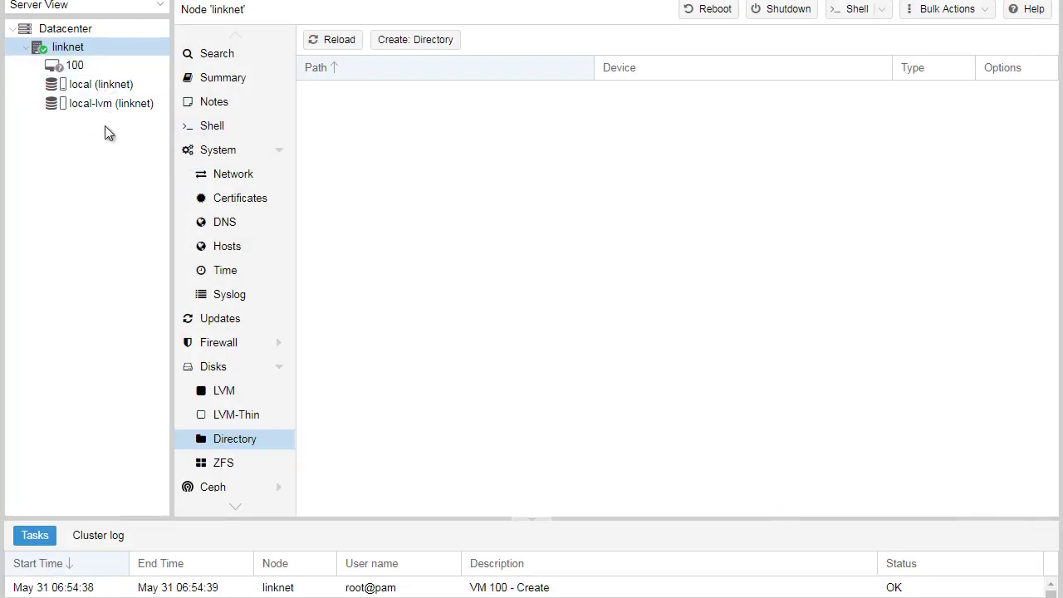
# Open the console of the new virtual machine 100.
pyautogui.click(82, 65)
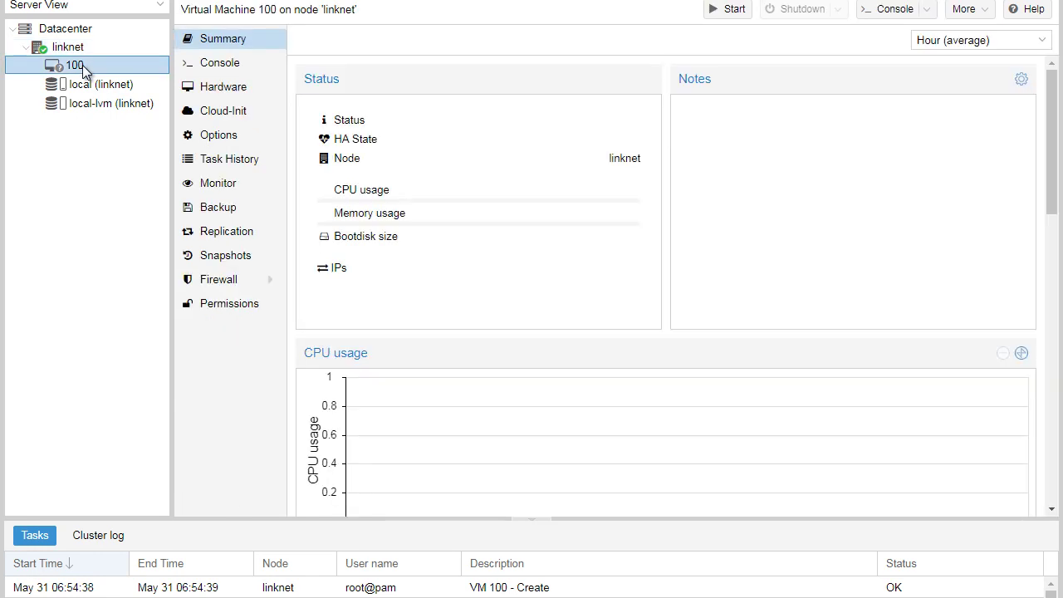
pyautogui.click(230, 72)
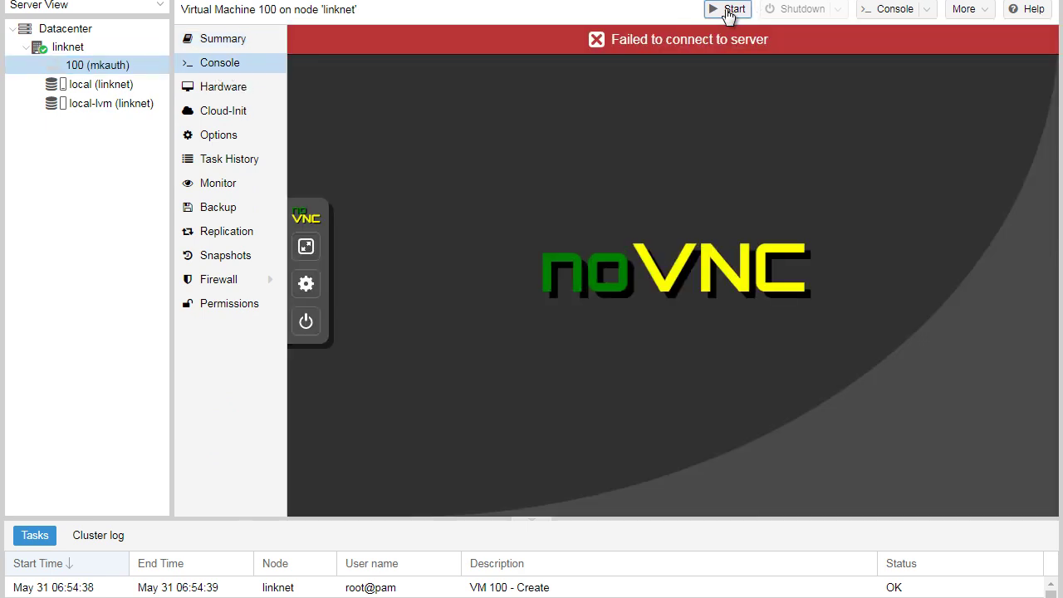
# Start virtual machine 100 (mkauth) and reconnect to its console.
pyautogui.click(730, 10)
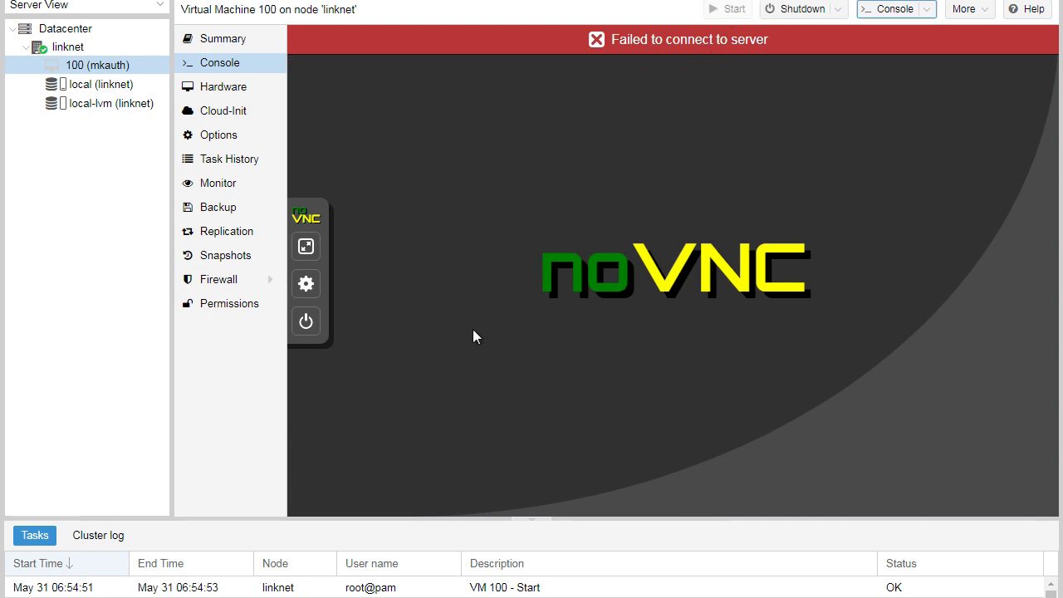
pyautogui.click(236, 68)
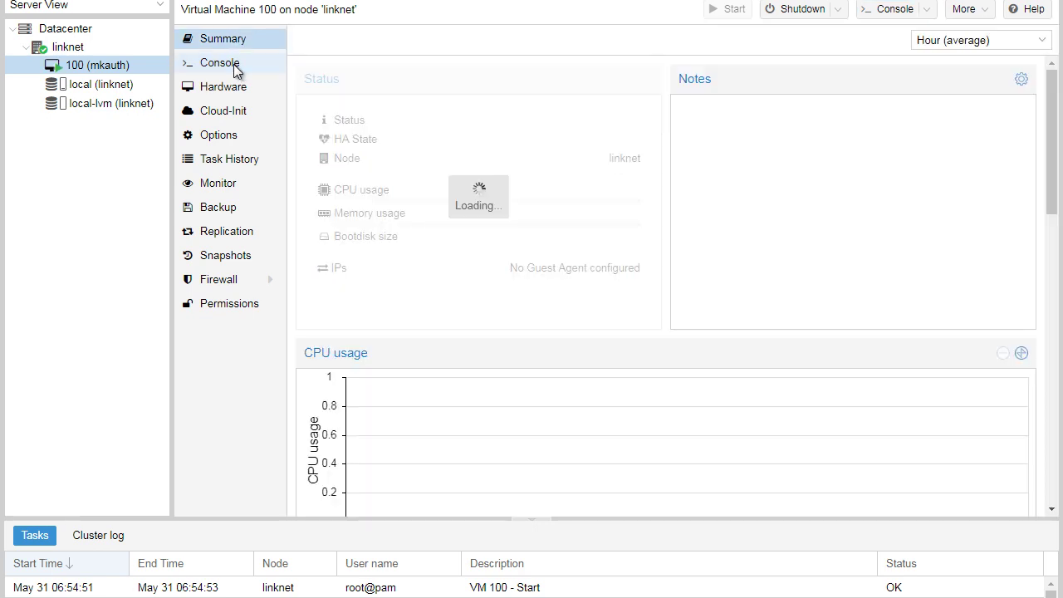
pyautogui.click(234, 64)
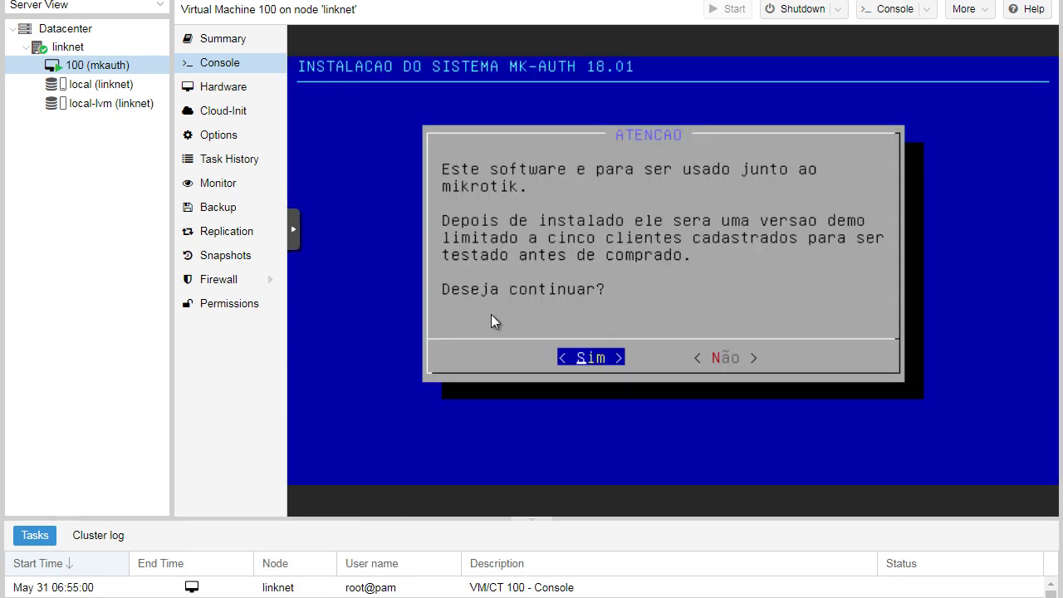
# Accept the MK-AUTH installer's demo notice and choose disk sda with automatic partitioning.
pyautogui.press('Return')
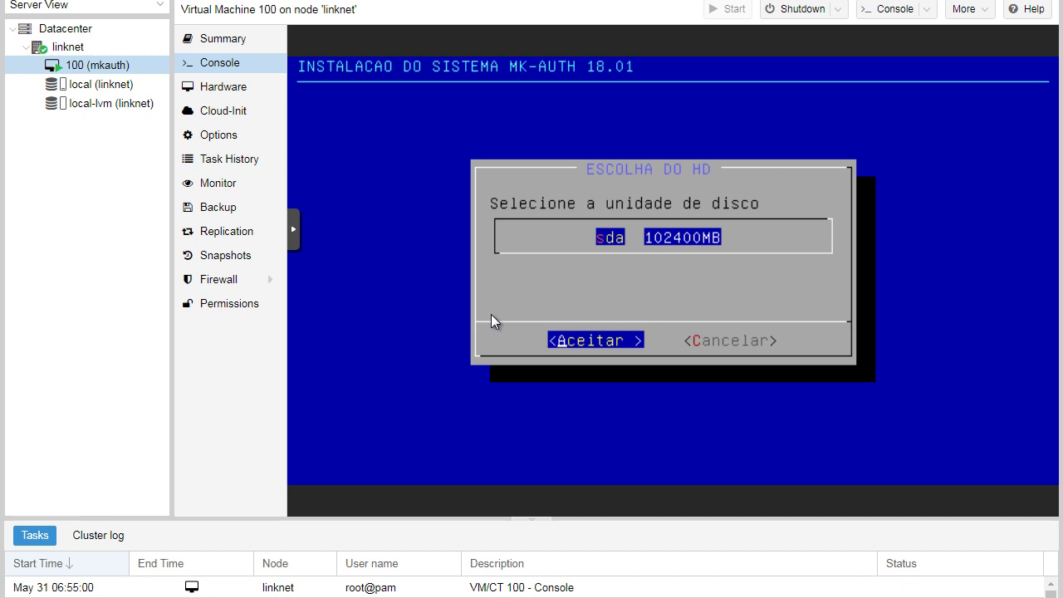
pyautogui.press('Return')
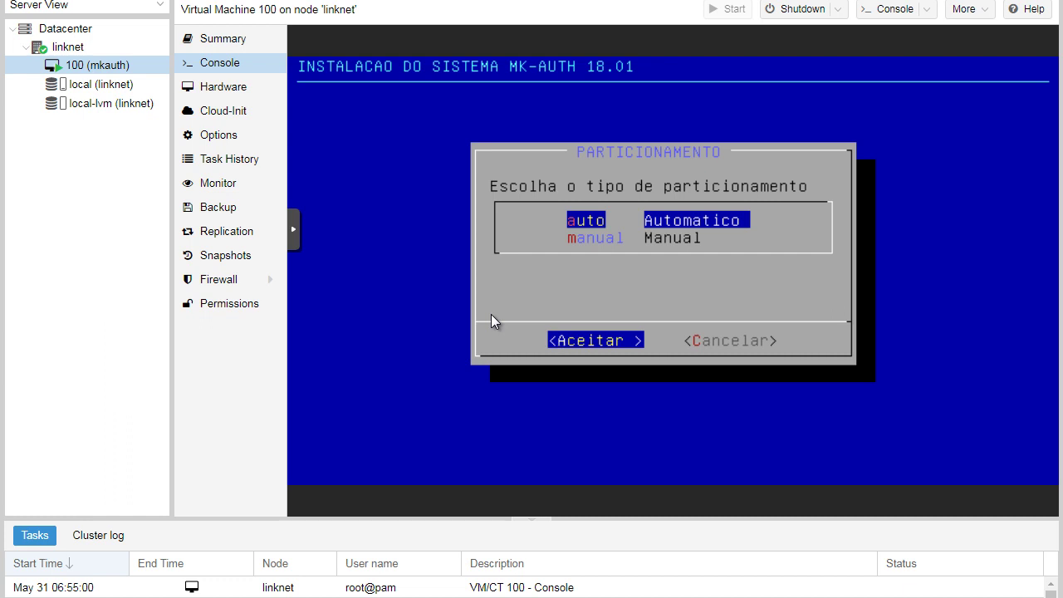
pyautogui.press('Return')
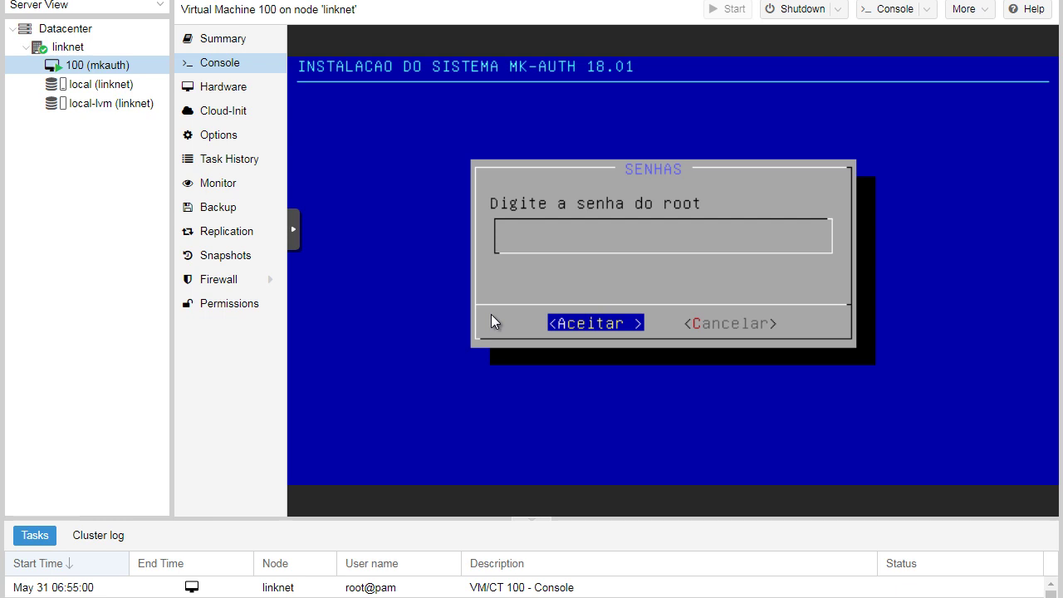
# Enter and confirm the root password, and agree to continue so the MK-AUTH installation begins.
pyautogui.press('Return')
pyautogui.press('Return')
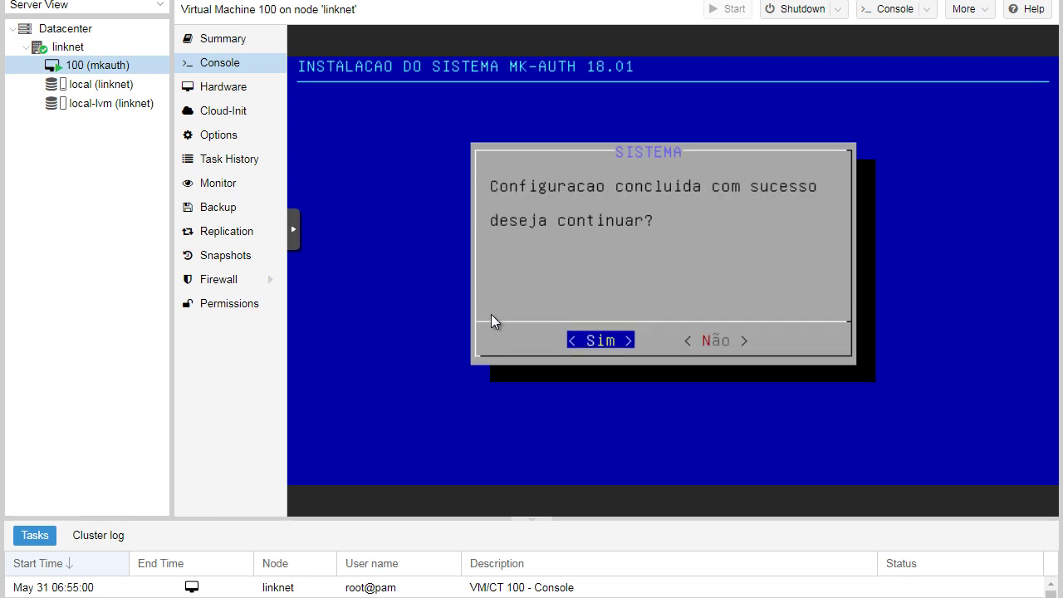
pyautogui.press('Return')
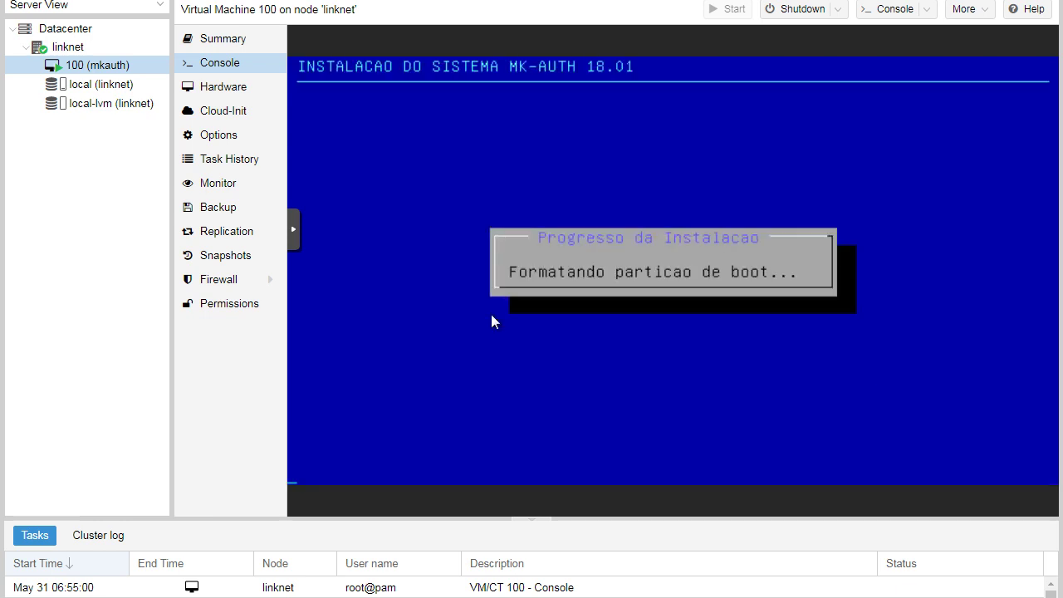